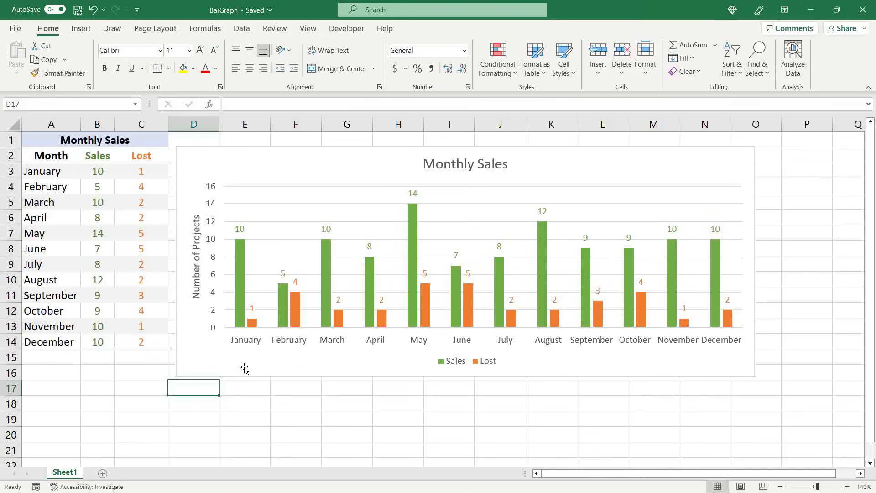
# Delete the existing Monthly Sales chart from the sheet
pyautogui.click(295, 158)
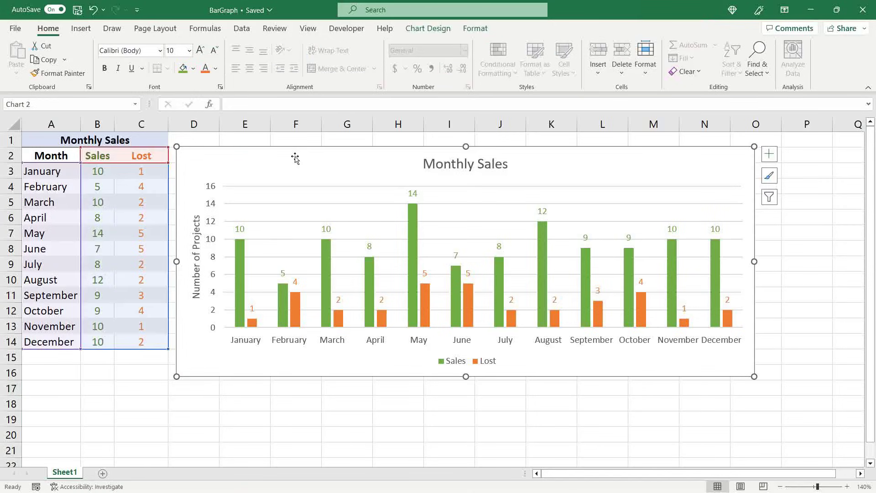
pyautogui.press('Delete')
# From blank cell E2, insert an empty Clustered Column chart
pyautogui.click(286, 199)
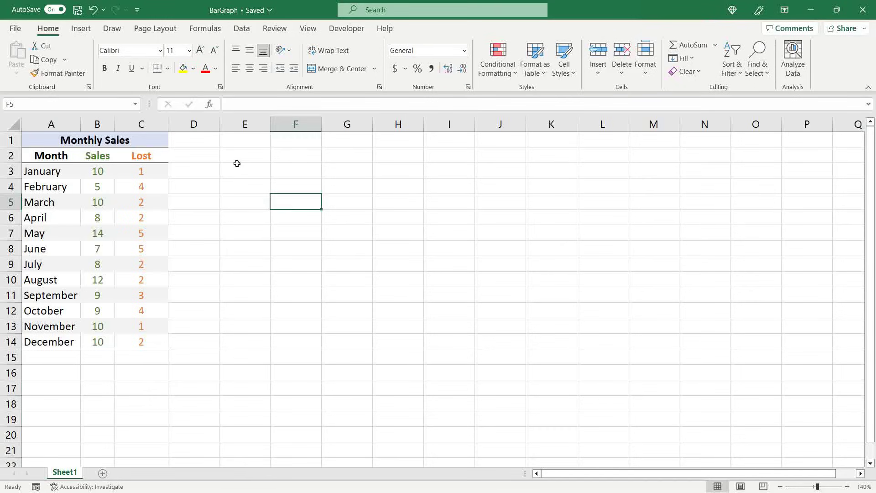
pyautogui.click(245, 155)
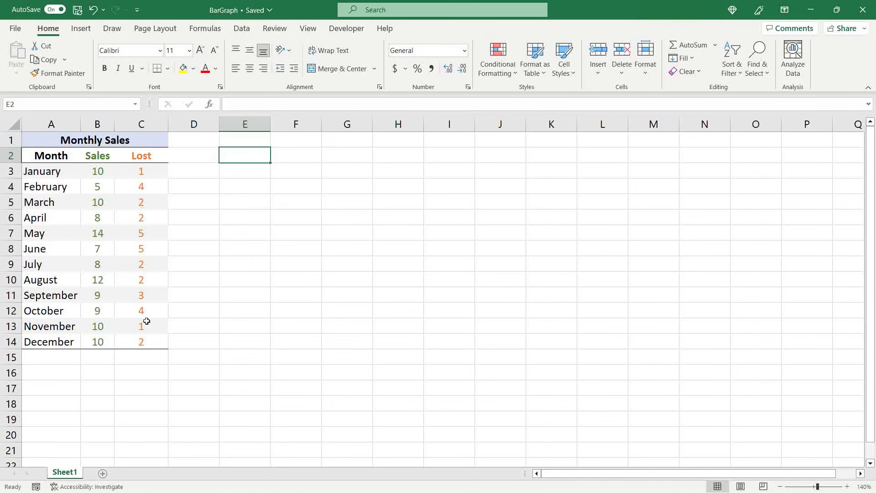
pyautogui.moveTo(141, 340); pyautogui.dragTo(36, 178)
pyautogui.click(216, 202)
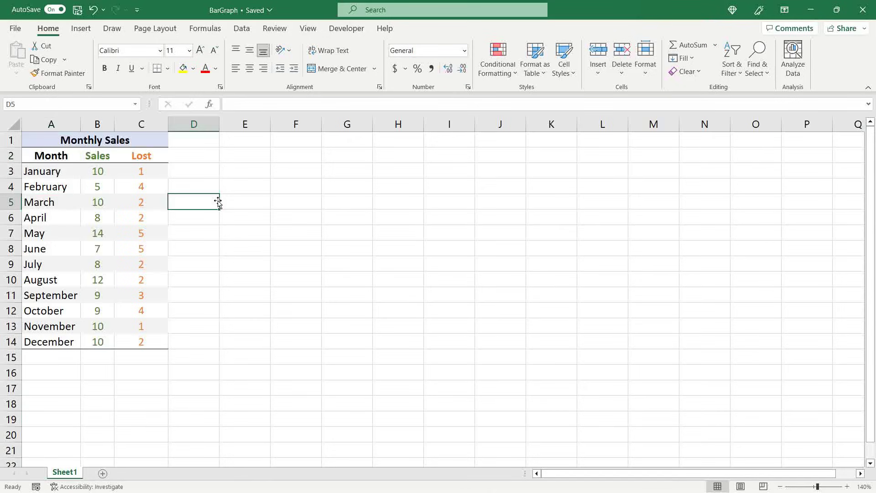
pyautogui.click(242, 155)
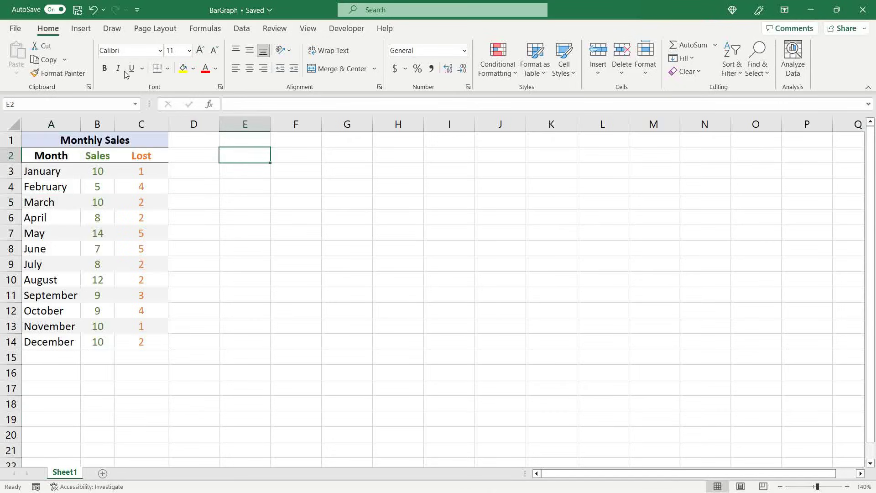
pyautogui.click(81, 29)
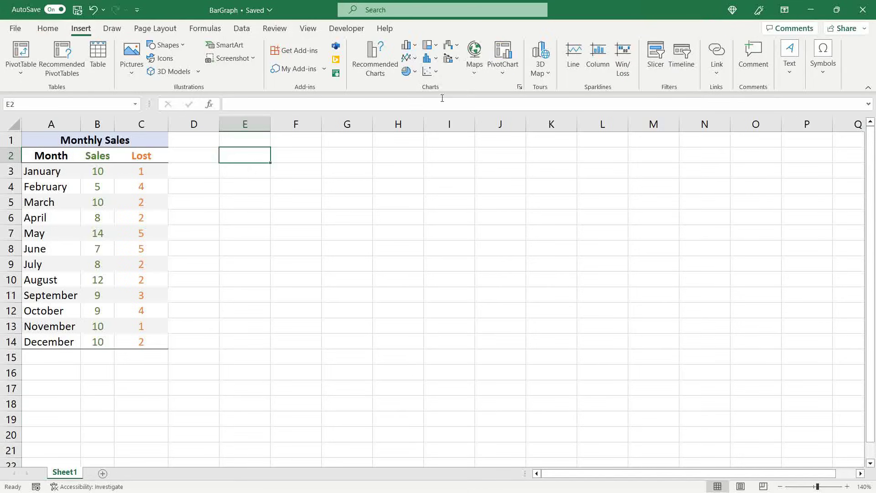
pyautogui.click(414, 47)
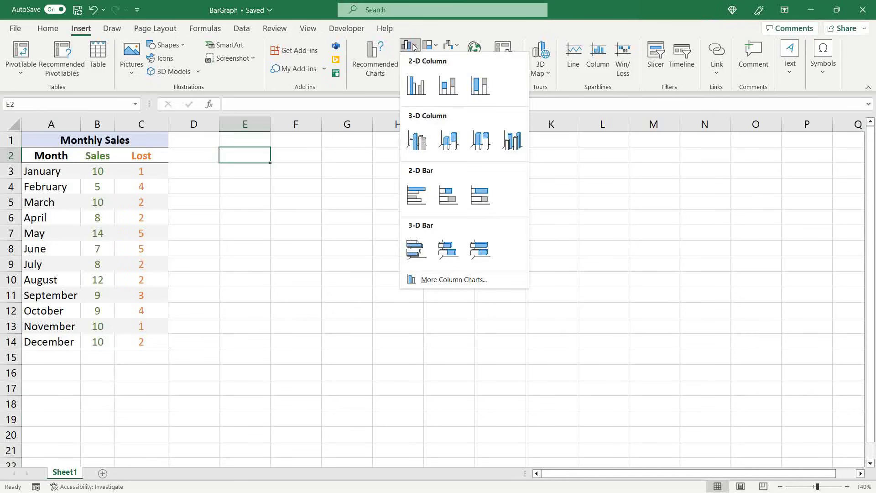
pyautogui.click(417, 86)
# Move the chart up beside the data table and widen it to column O
pyautogui.moveTo(434, 237); pyautogui.dragTo(357, 199)
pyautogui.moveTo(559, 262); pyautogui.dragTo(755, 257)
pyautogui.click(198, 389)
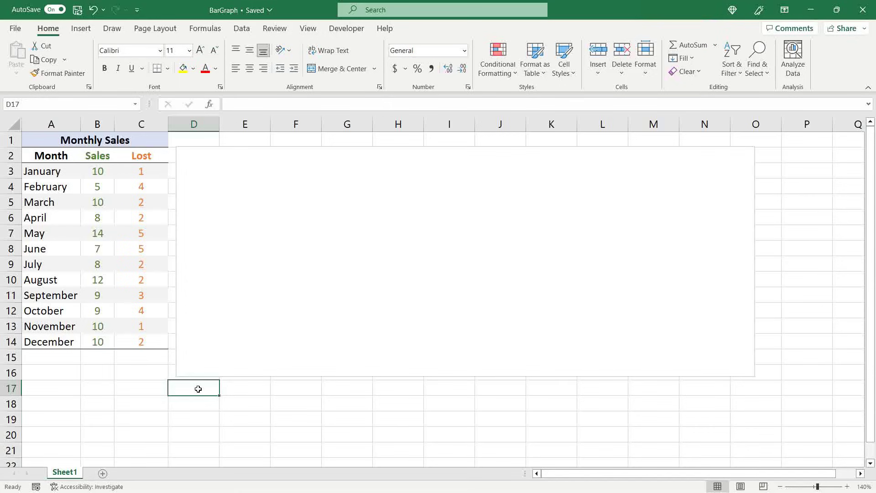
# Add a series named from header B2 with Sales values B3:B14
pyautogui.rightClick(446, 231)
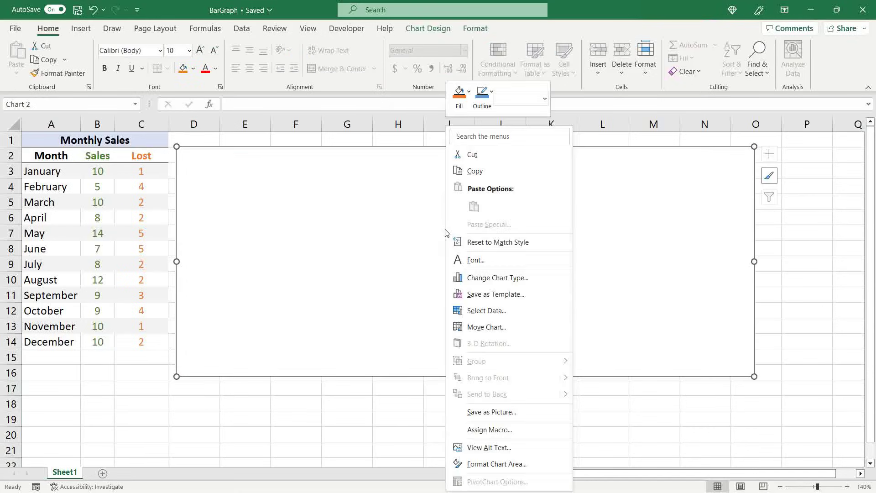
pyautogui.click(487, 311)
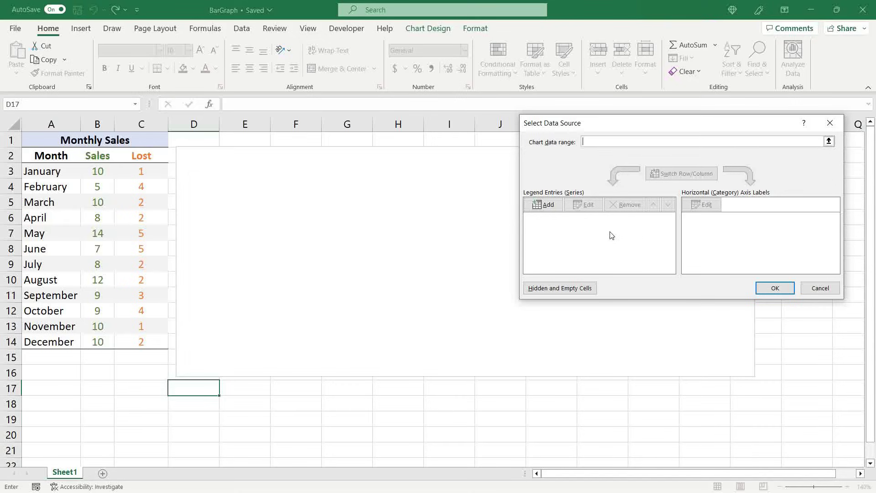
pyautogui.click(560, 209)
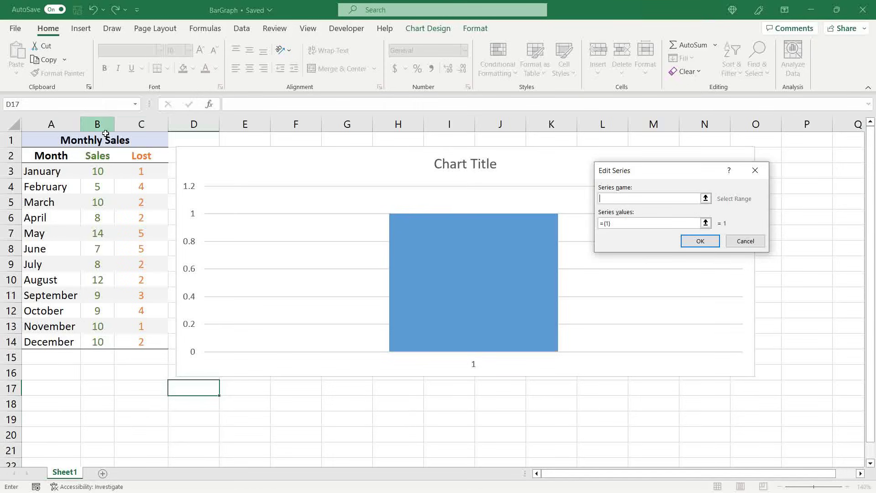
pyautogui.click(97, 156)
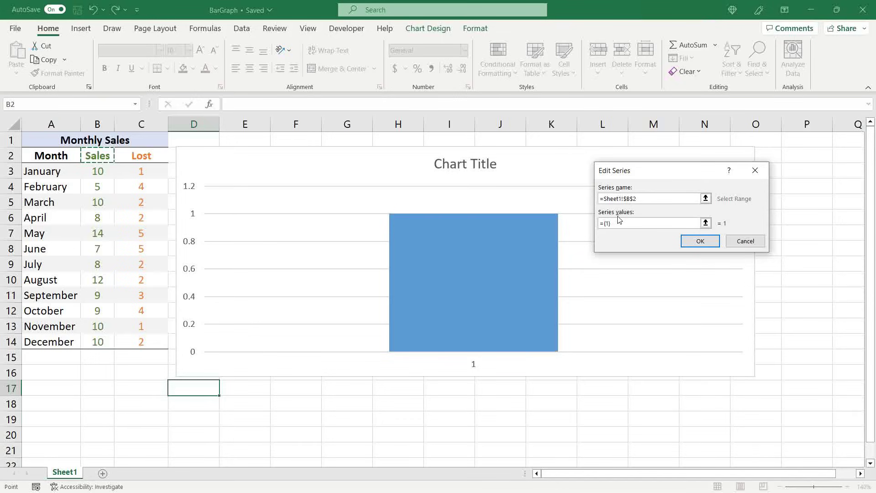
pyautogui.click(706, 223)
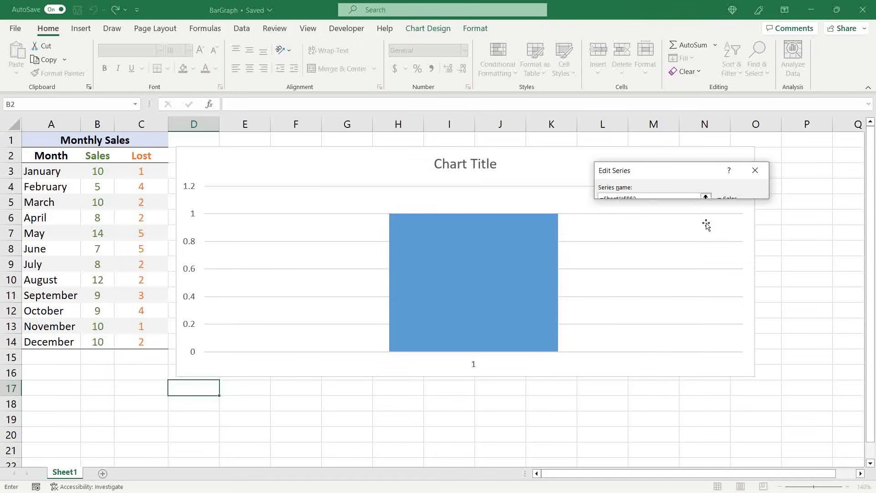
pyautogui.moveTo(87, 169); pyautogui.dragTo(102, 335)
pyautogui.click(701, 241)
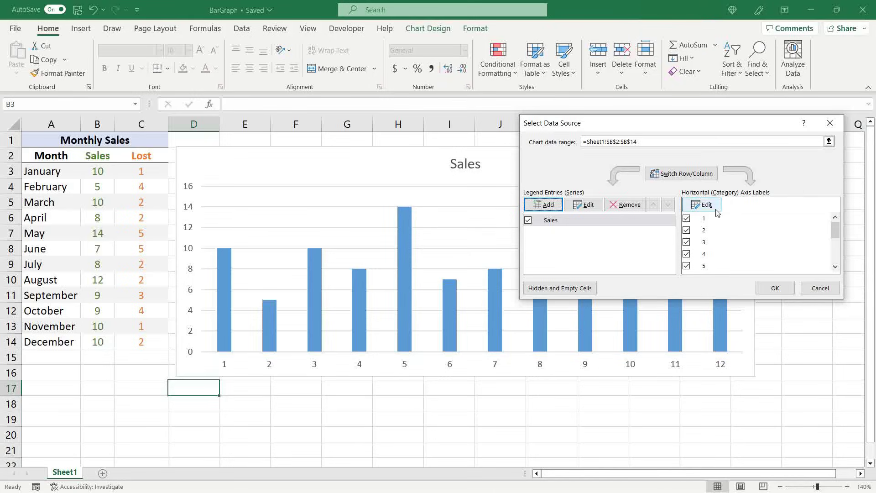
# Use the month names in A3:A14 as the horizontal axis labels
pyautogui.click(703, 205)
pyautogui.moveTo(43, 172); pyautogui.dragTo(67, 342)
pyautogui.press('Return')
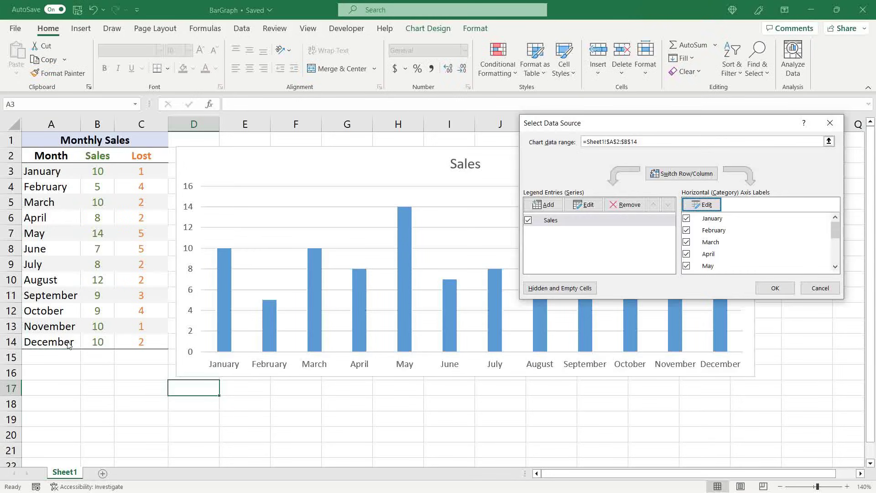
pyautogui.click(775, 288)
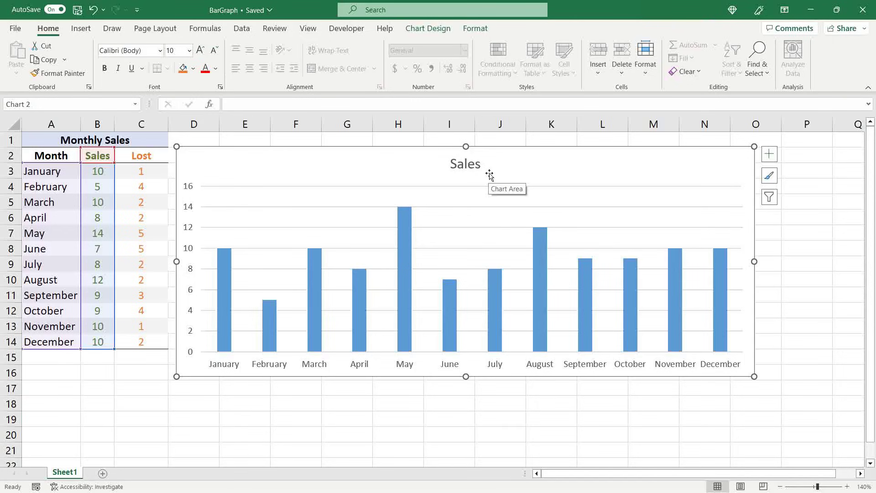
pyautogui.moveTo(407, 242)
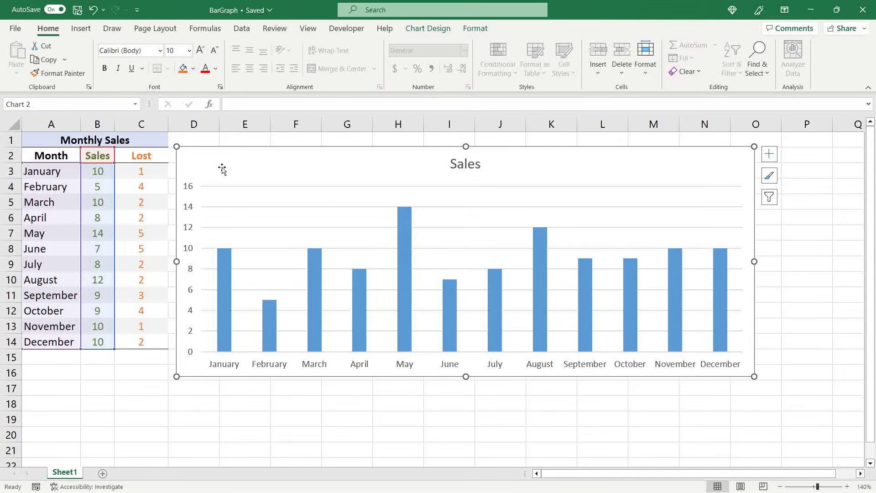
# Add a second series named from the Lost header with values C3:C14
pyautogui.rightClick(322, 196)
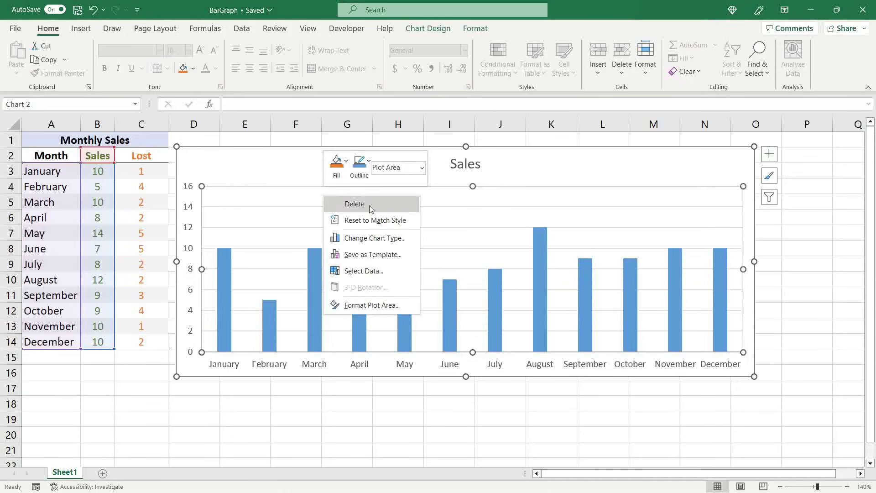
pyautogui.click(399, 273)
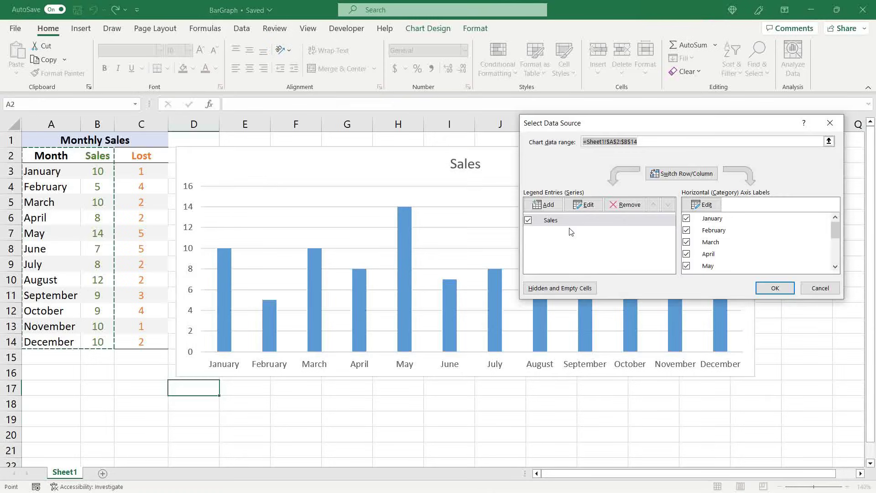
pyautogui.click(528, 204)
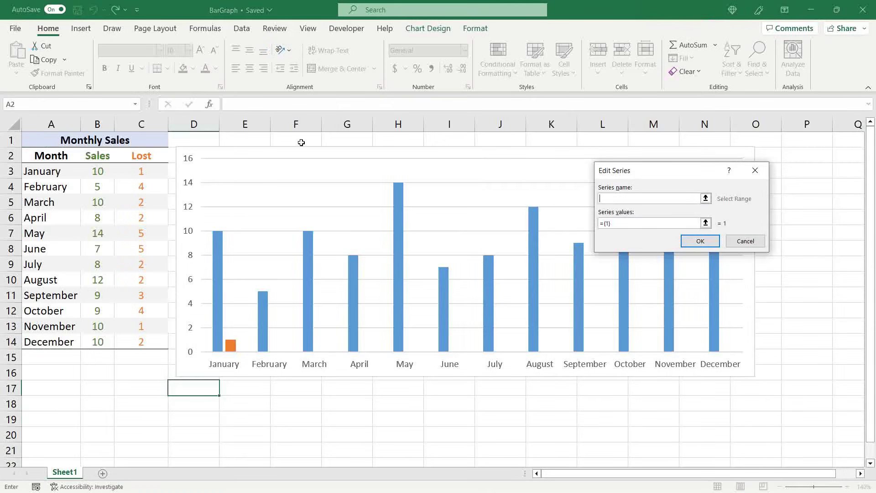
pyautogui.click(141, 157)
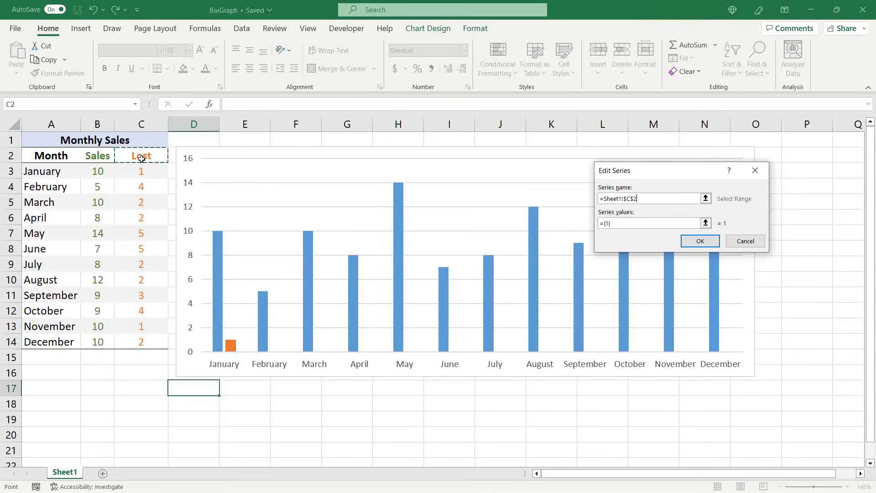
pyautogui.click(705, 223)
pyautogui.moveTo(141, 171); pyautogui.dragTo(144, 336)
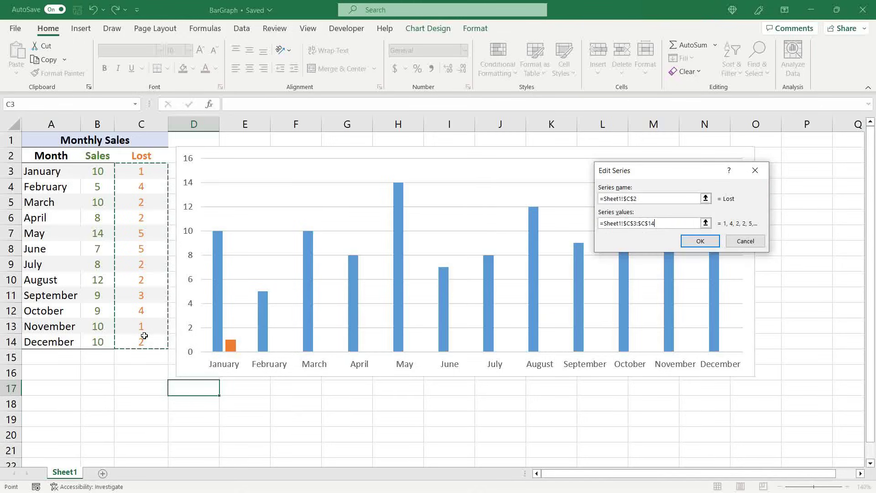
pyautogui.click(700, 241)
pyautogui.click(775, 288)
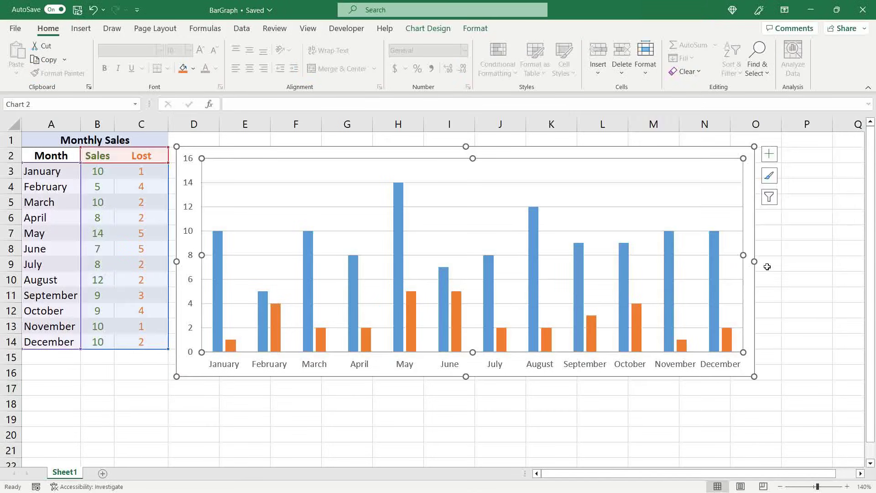
pyautogui.click(202, 389)
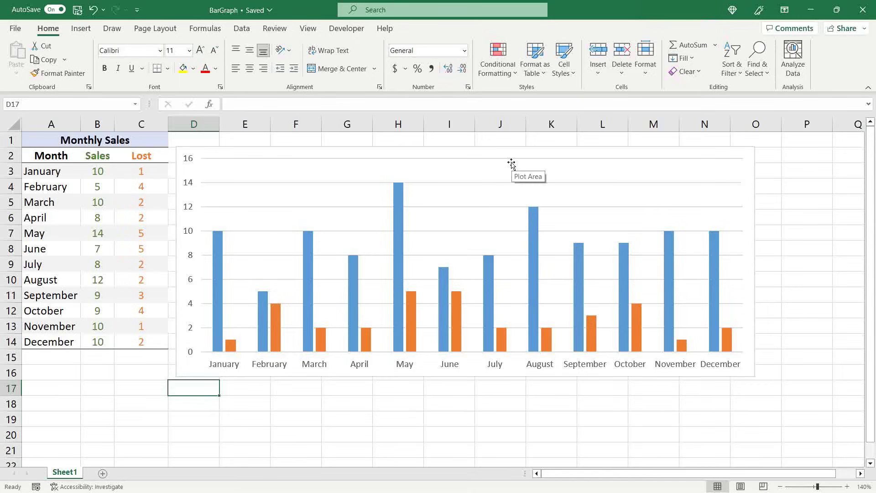
# Add a chart title and delete 'Title' from its placeholder, leaving 'Chart'
pyautogui.click(751, 164)
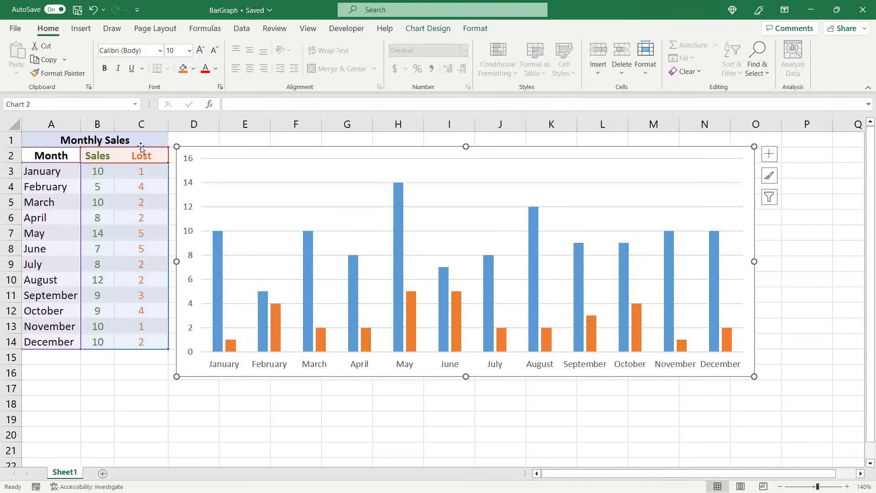
pyautogui.click(769, 153)
pyautogui.click(794, 191)
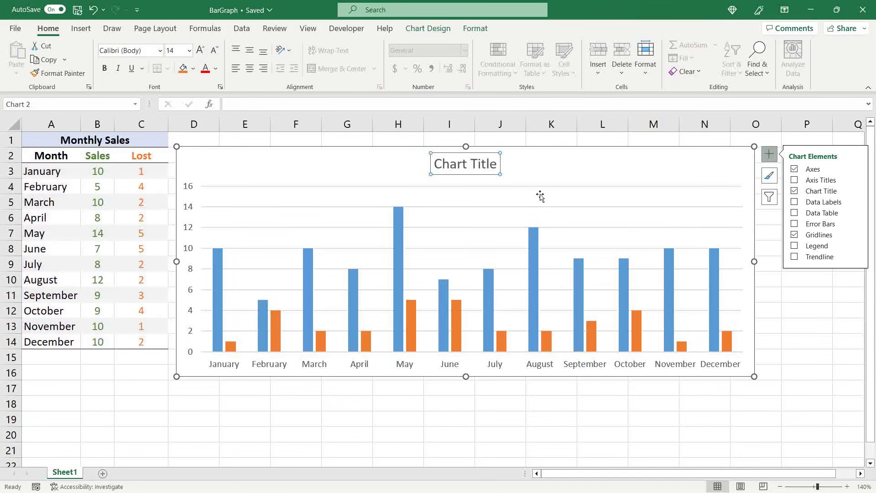
pyautogui.click(473, 170)
pyautogui.doubleClick(473, 170)
pyautogui.press('BackSpace')
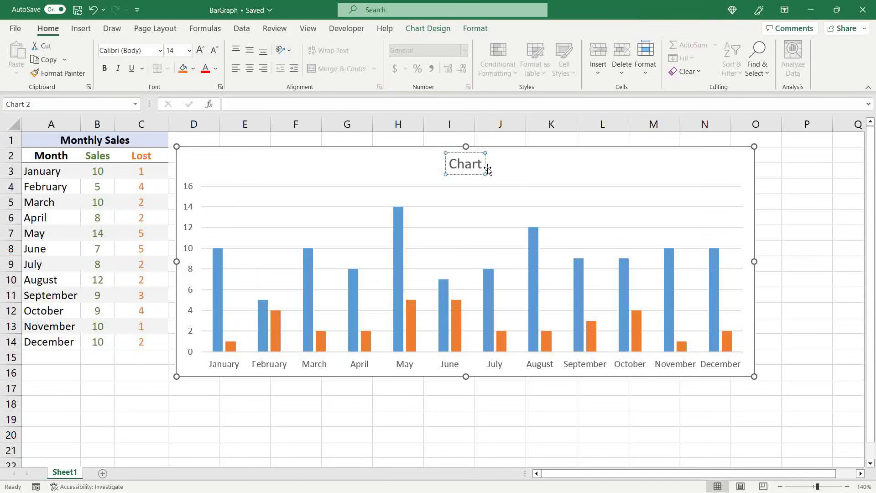
# Set the chart title to the formula =A1 so it shows 'Monthly Sales'
pyautogui.click(262, 105)
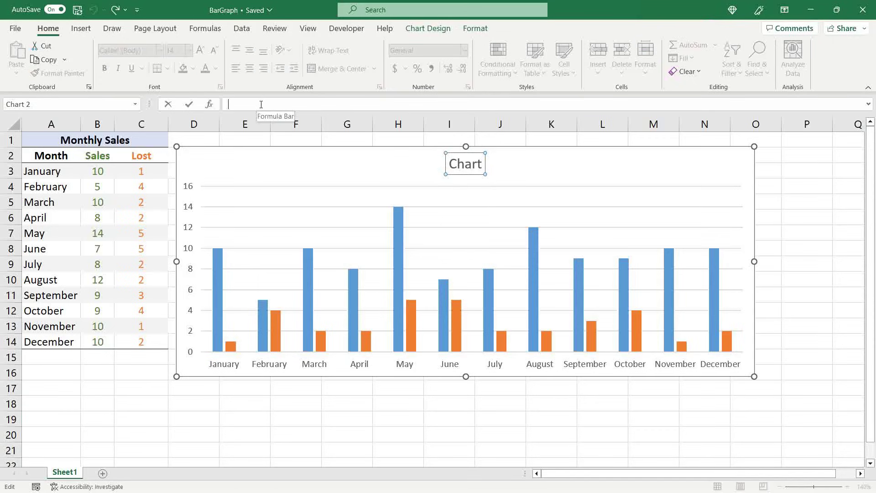
pyautogui.write('=')
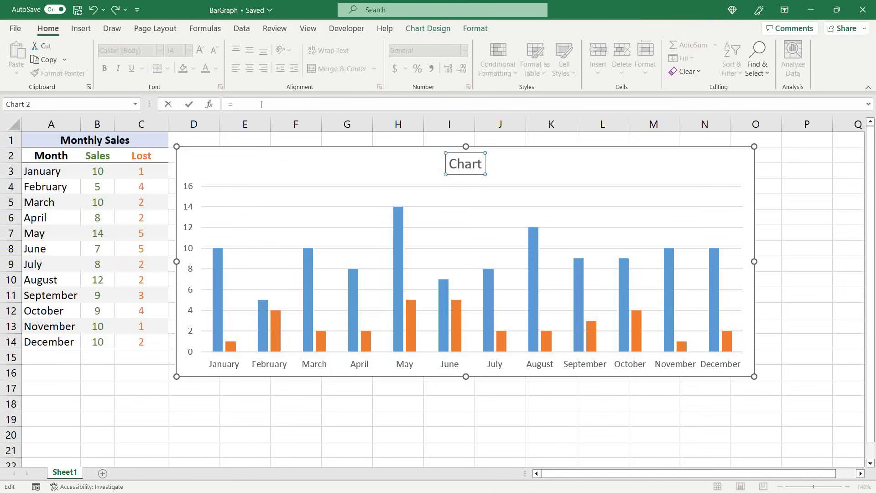
pyautogui.click(100, 139)
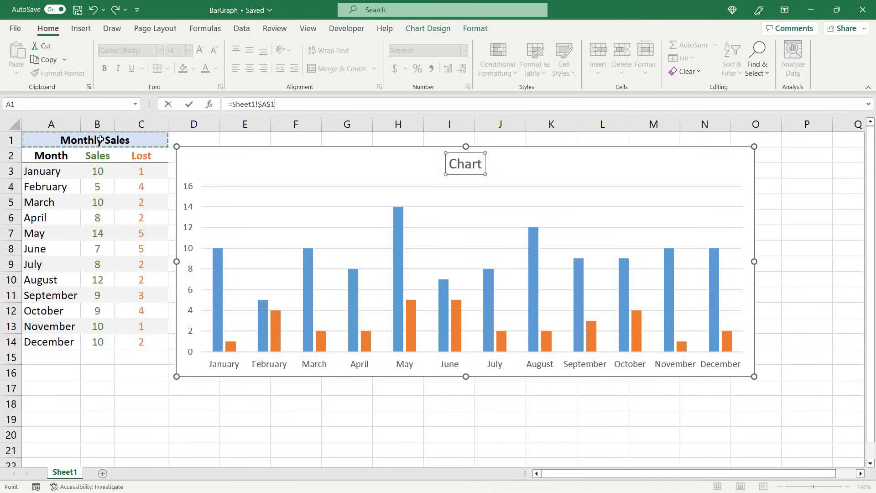
pyautogui.press('Return')
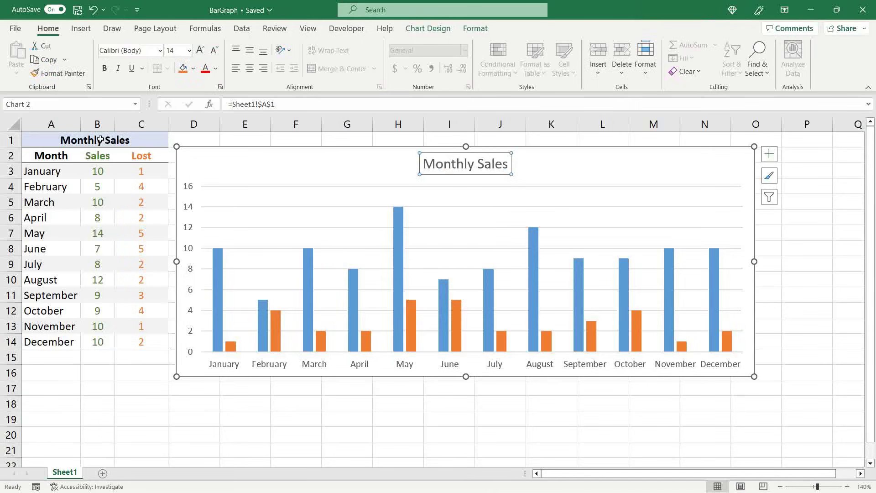
pyautogui.click(197, 388)
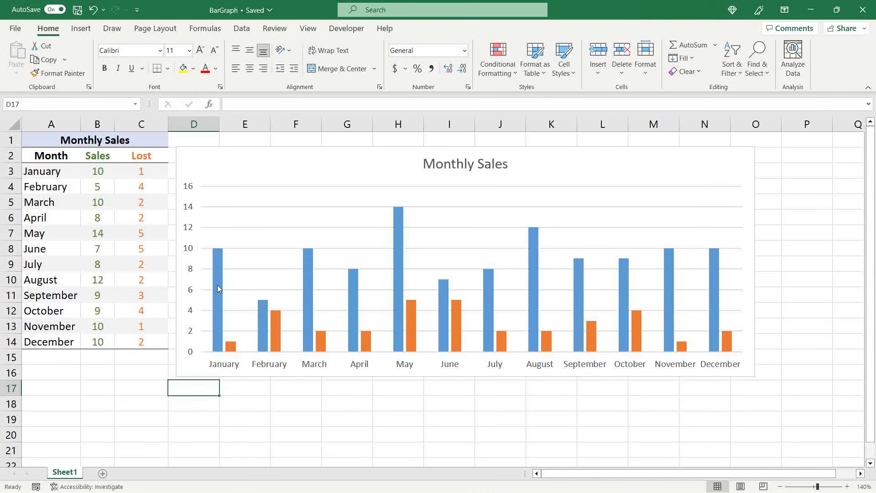
# Fill the Sales columns with Green, Accent 6
pyautogui.moveTo(217, 284)
pyautogui.rightClick(217, 283)
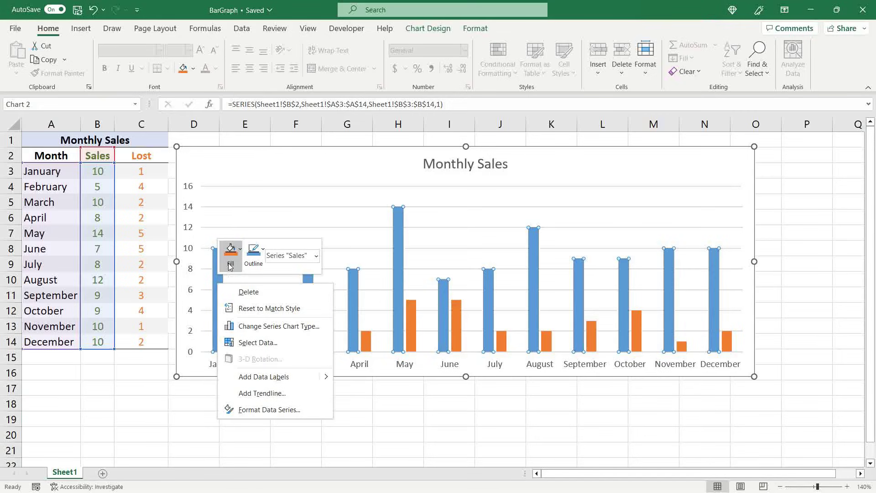
pyautogui.click(231, 268)
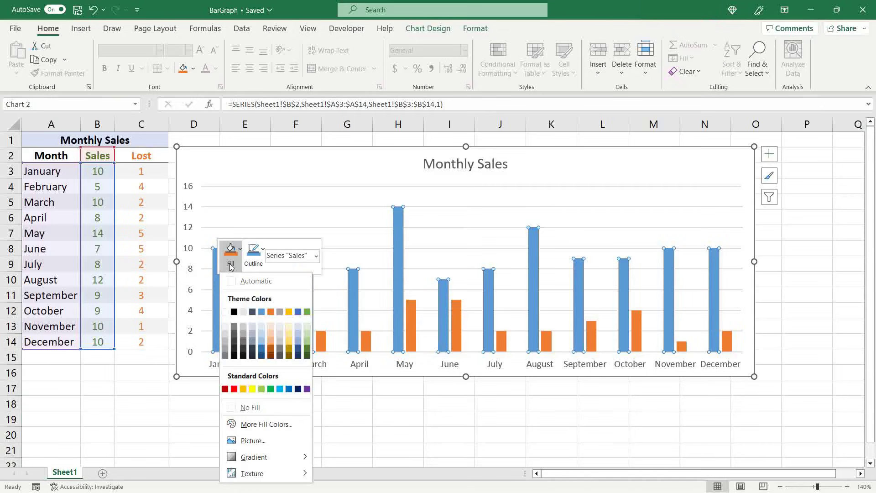
pyautogui.click(307, 312)
pyautogui.click(188, 387)
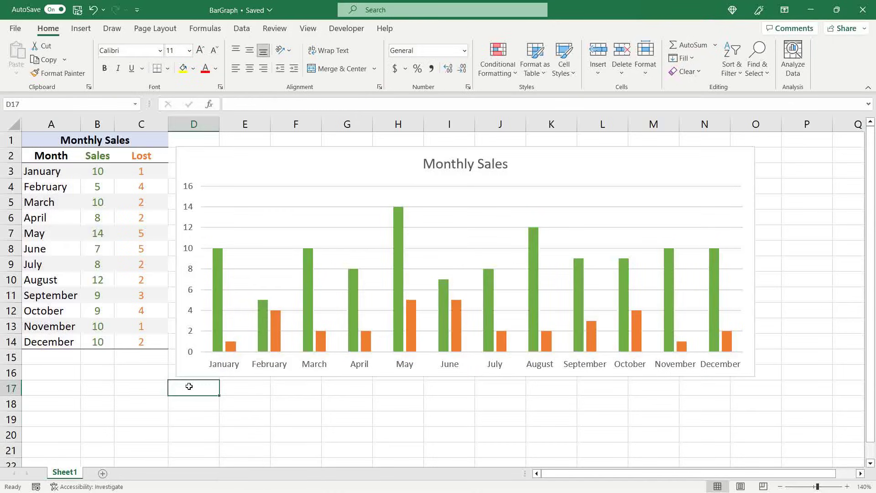
# Add value data labels to both the Sales and Lost series
pyautogui.rightClick(220, 268)
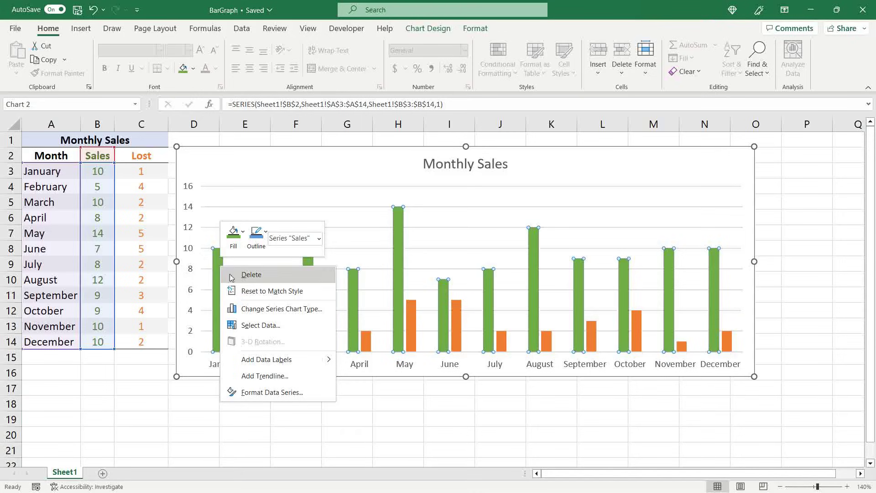
pyautogui.click(266, 358)
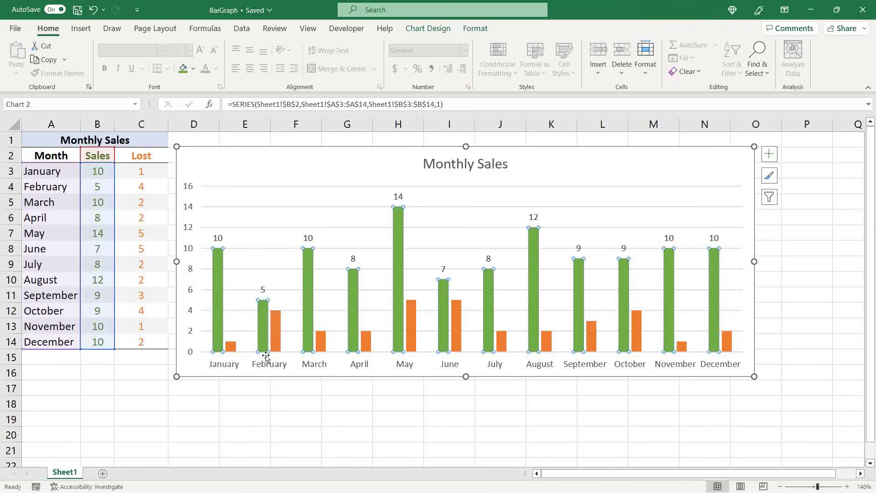
pyautogui.rightClick(277, 327)
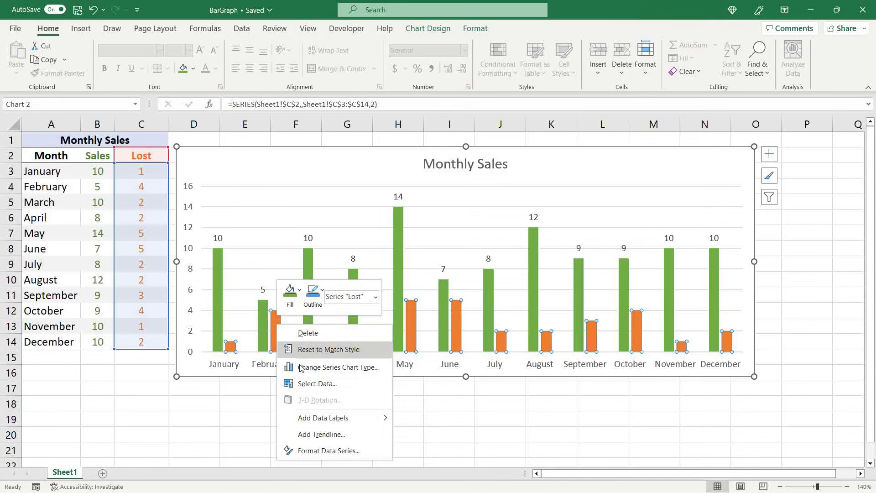
pyautogui.click(321, 418)
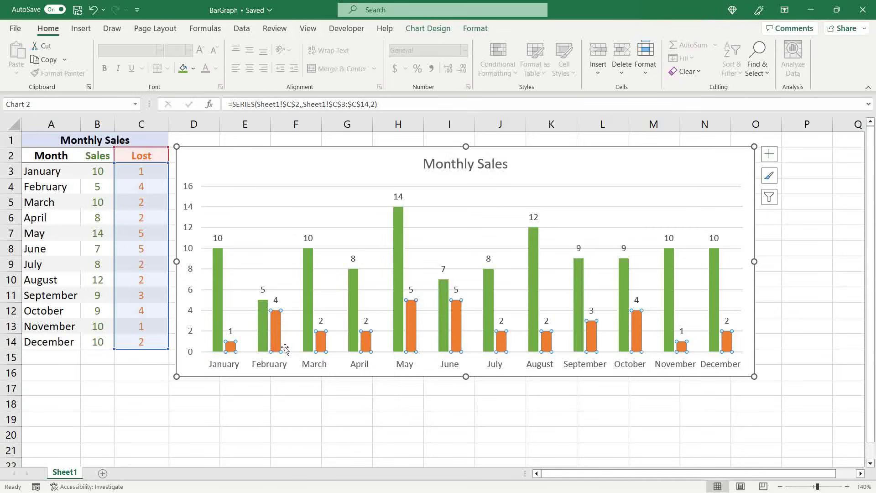
# Colour the Sales data labels green and the Lost data labels orange
pyautogui.click(218, 238)
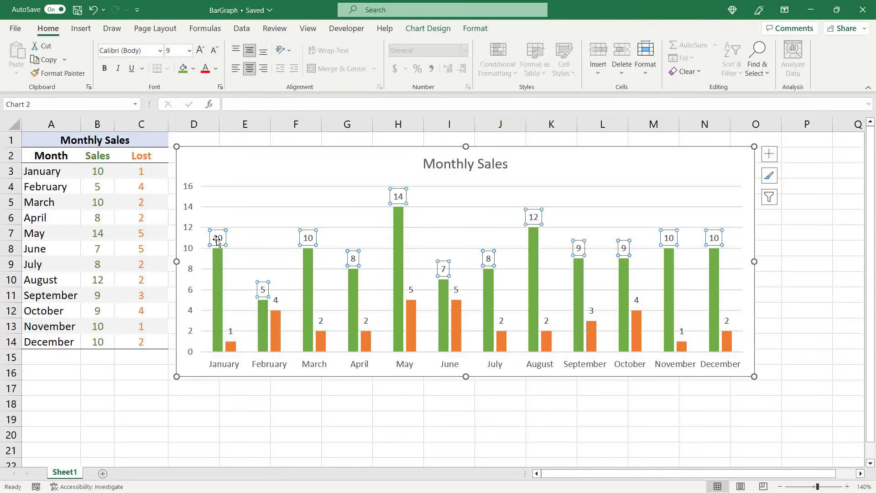
pyautogui.click(215, 68)
pyautogui.click(287, 115)
pyautogui.click(230, 331)
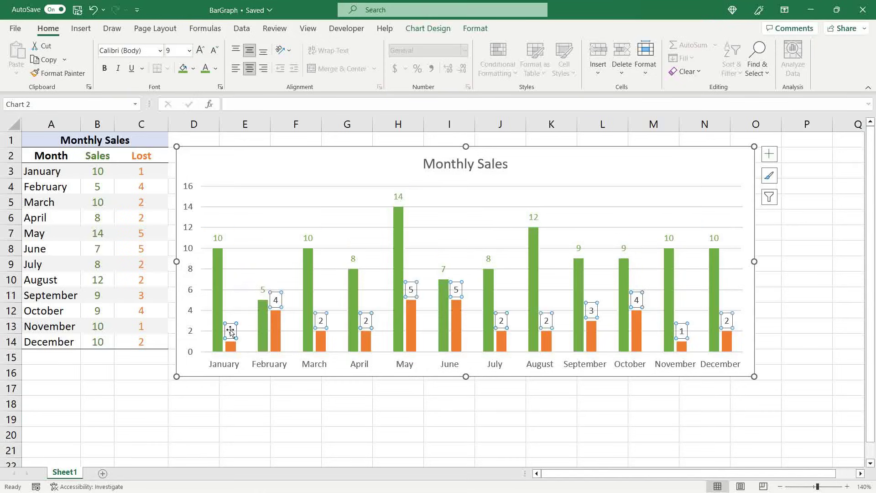
pyautogui.click(215, 68)
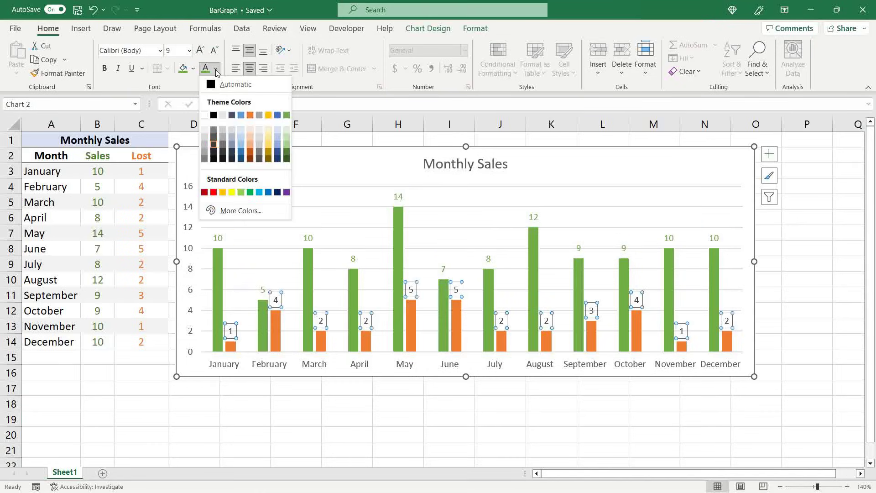
pyautogui.click(250, 116)
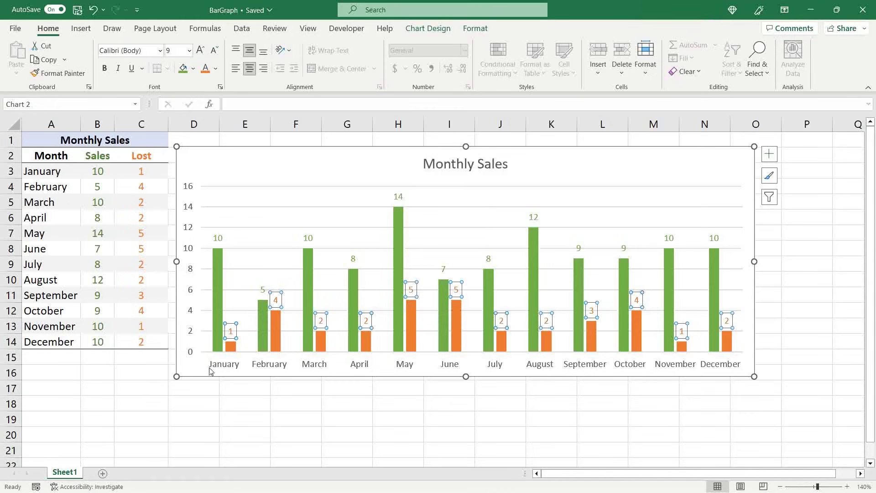
pyautogui.click(198, 387)
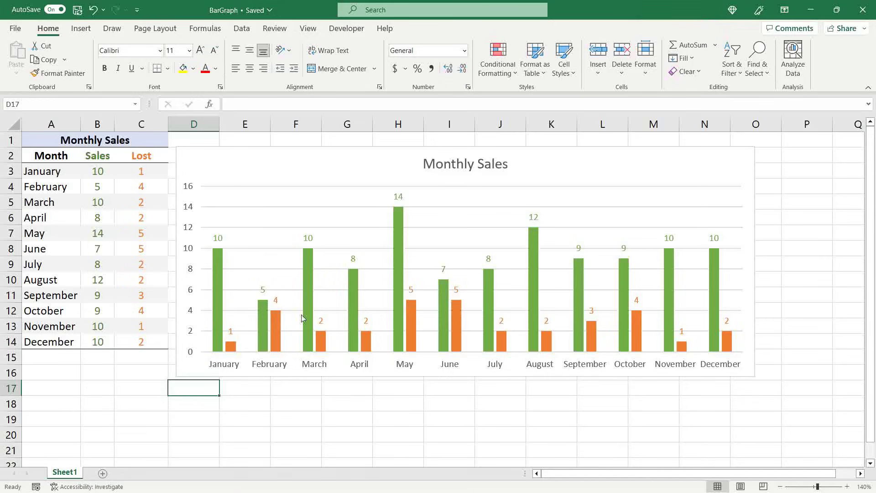
# Show only the Primary Vertical axis title, with no horizontal axis title
pyautogui.click(737, 164)
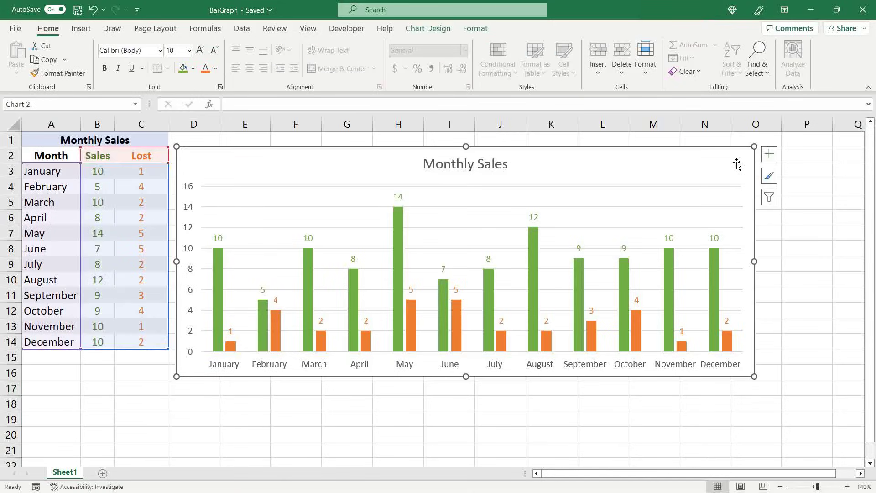
pyautogui.click(770, 156)
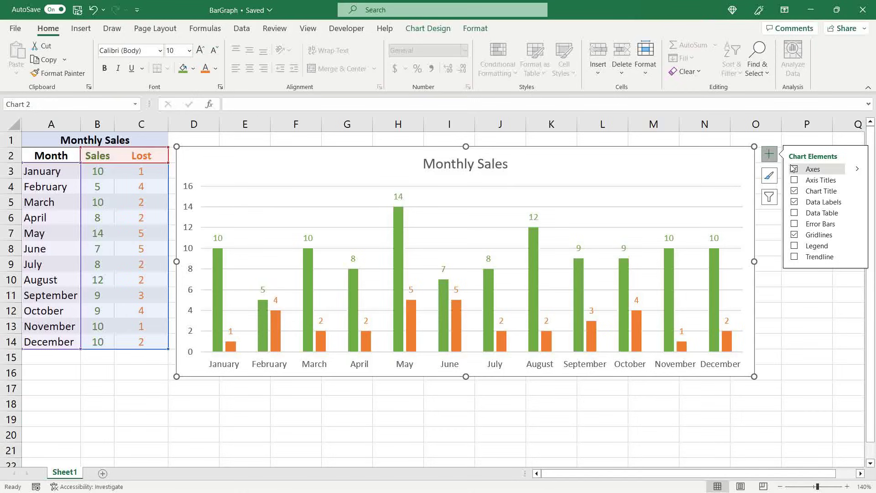
pyautogui.click(794, 181)
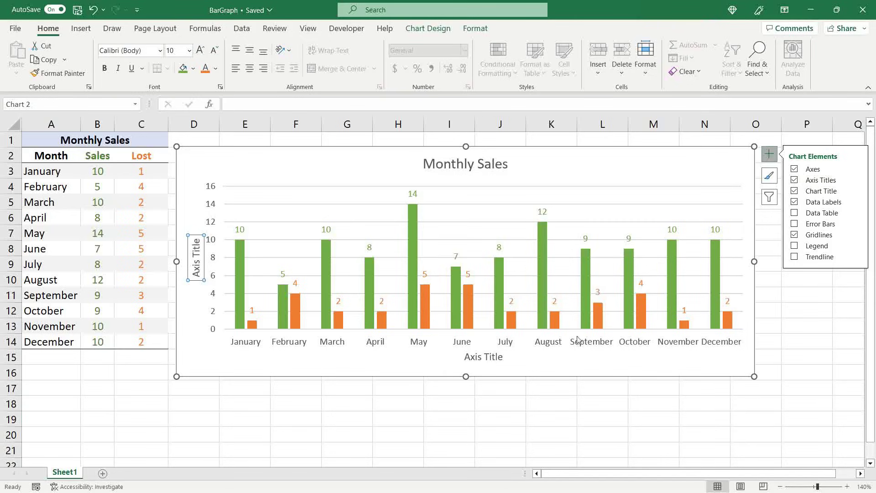
pyautogui.click(490, 359)
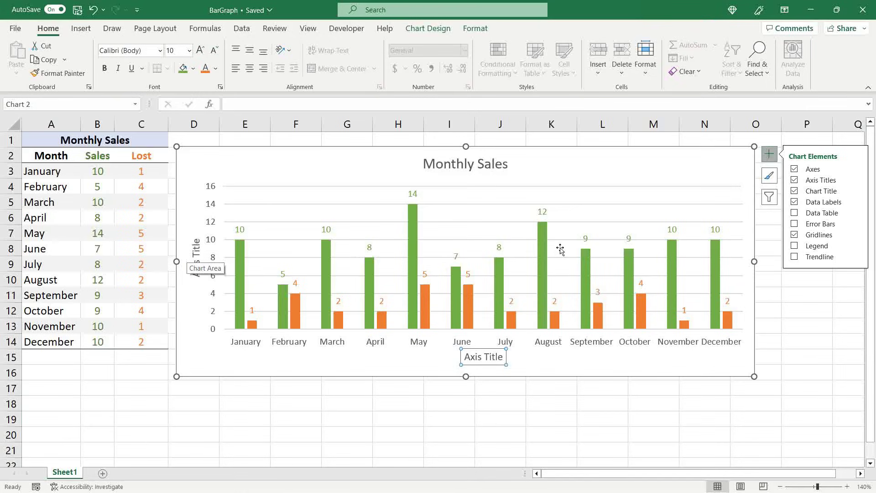
pyautogui.click(794, 180)
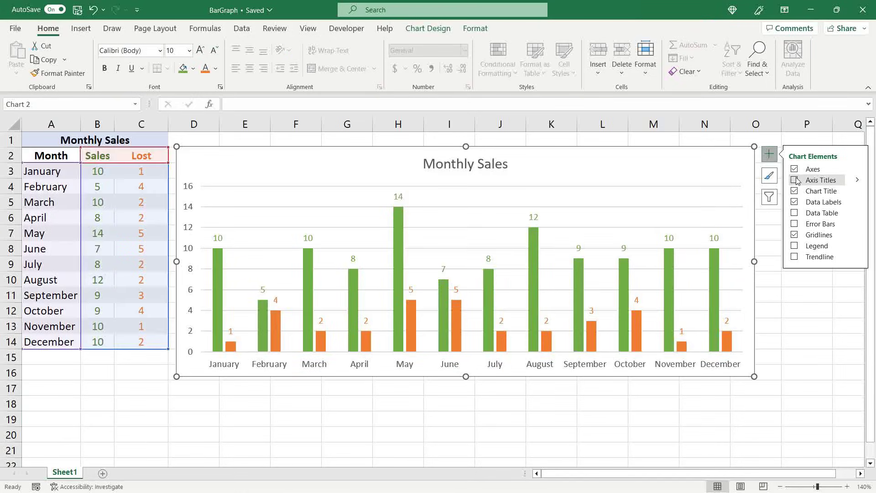
pyautogui.click(857, 181)
pyautogui.click(708, 195)
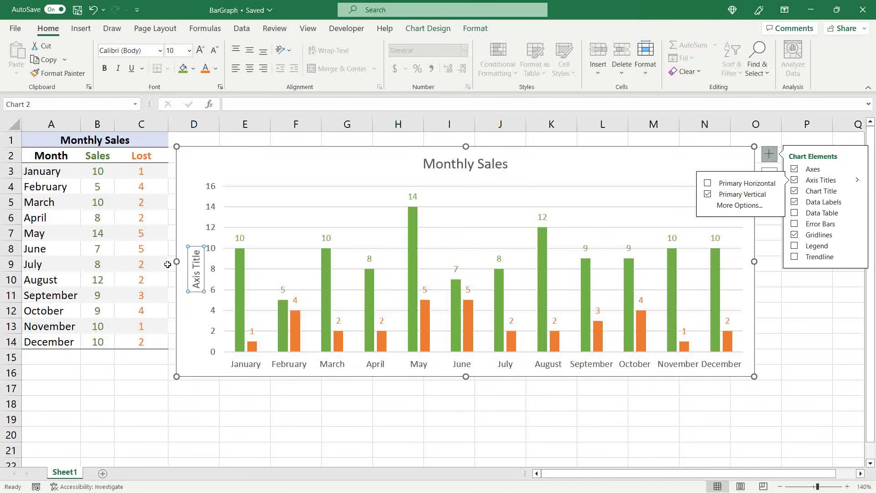
# Replace the vertical axis title text with 'Number of Projects'
pyautogui.tripleClick(196, 274)
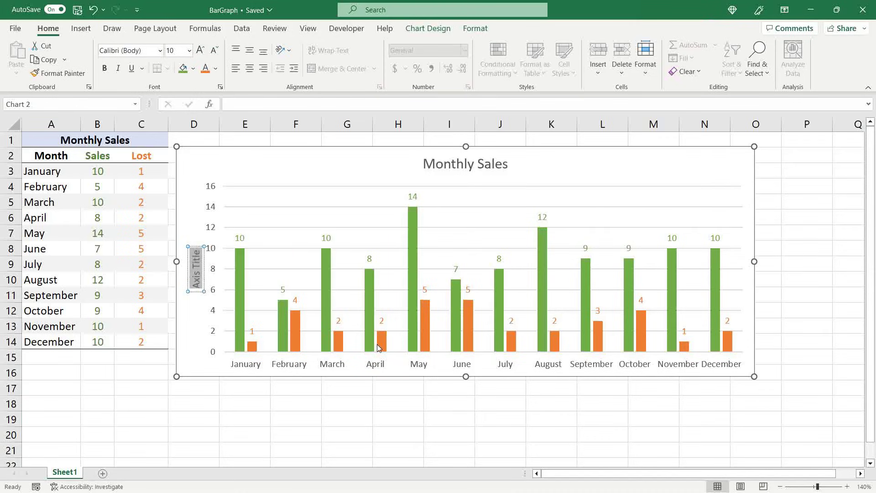
pyautogui.write('Number')
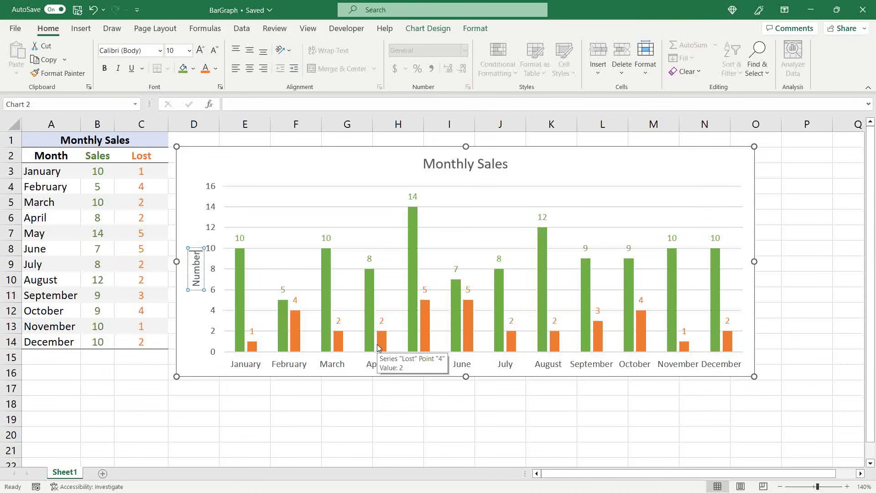
pyautogui.write(' of Projects')
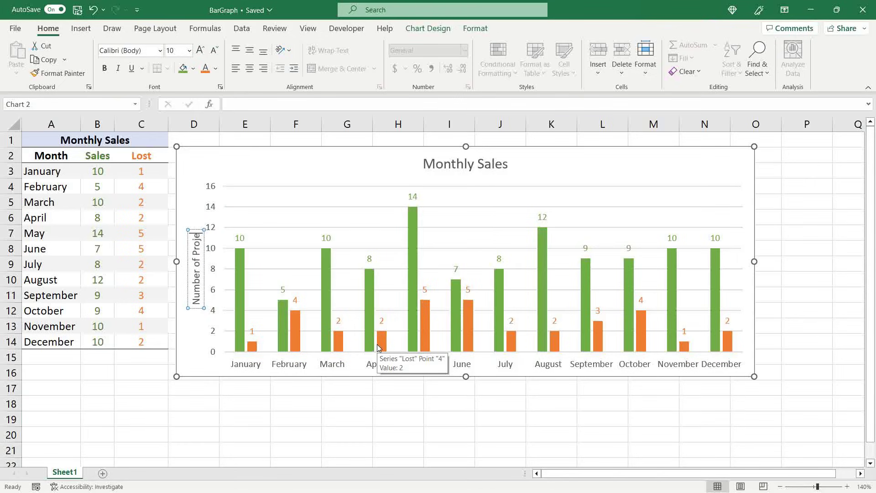
pyautogui.click(240, 390)
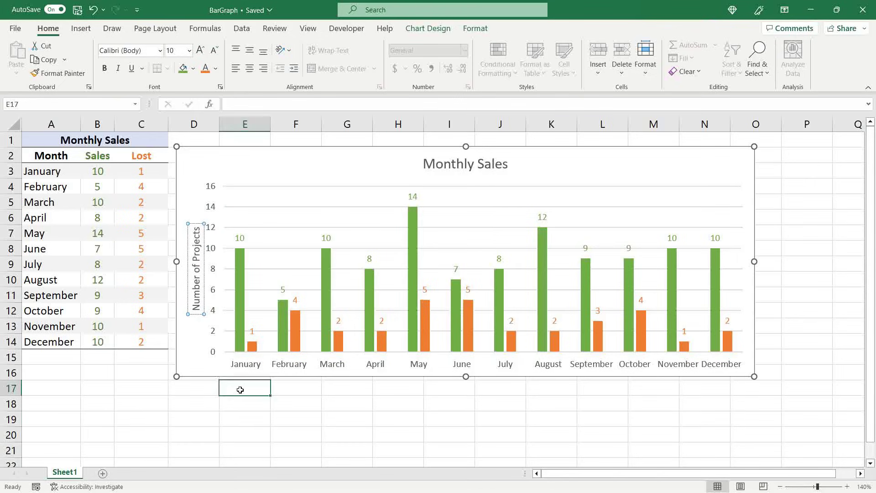
# Turn on the chart's Sales/Lost legend and position it at the Bottom, below the month labels
pyautogui.click(198, 388)
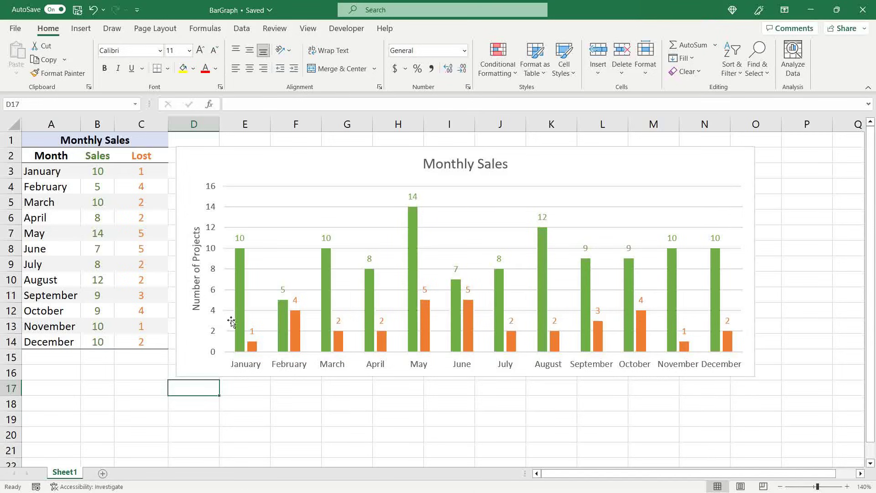
pyautogui.moveTo(243, 333)
pyautogui.click(718, 157)
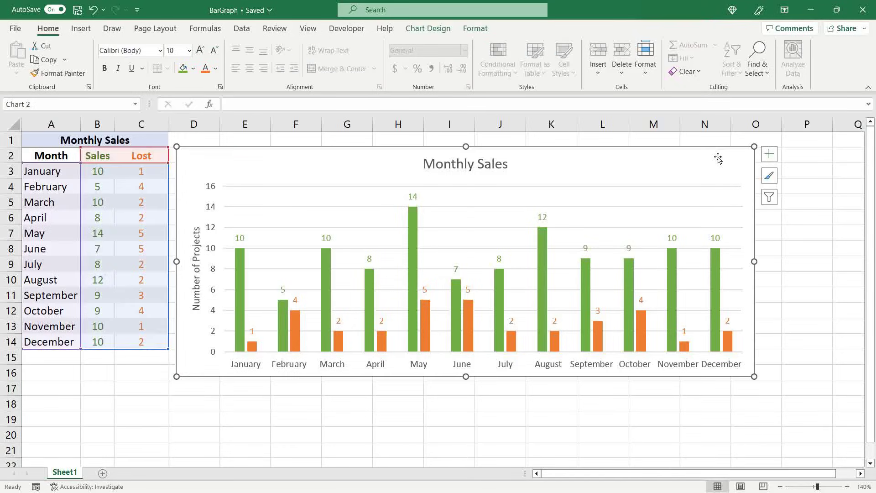
pyautogui.click(769, 155)
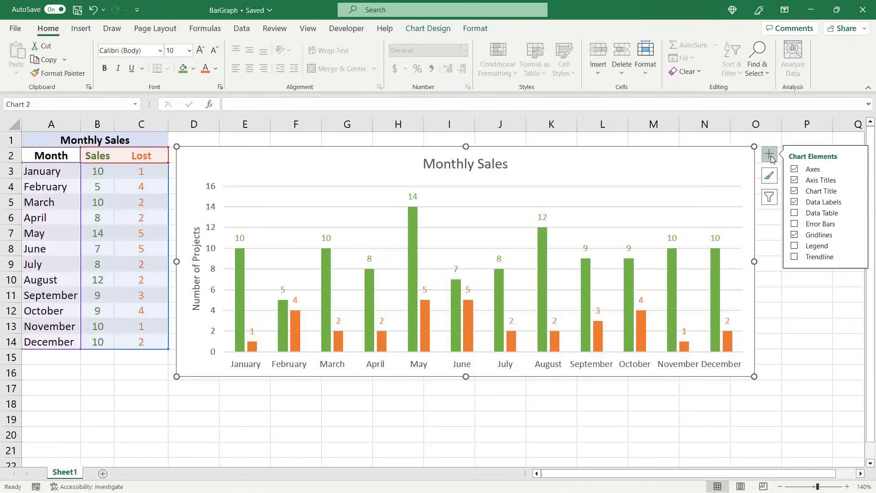
pyautogui.click(795, 246)
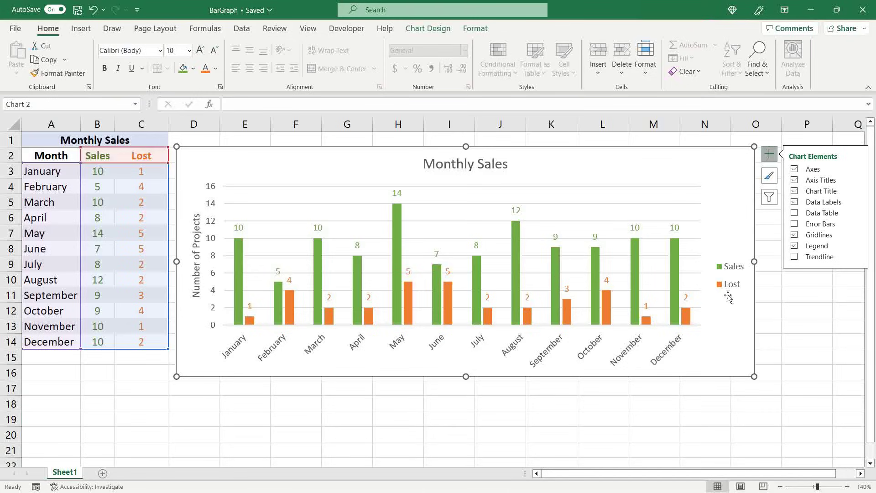
pyautogui.click(858, 248)
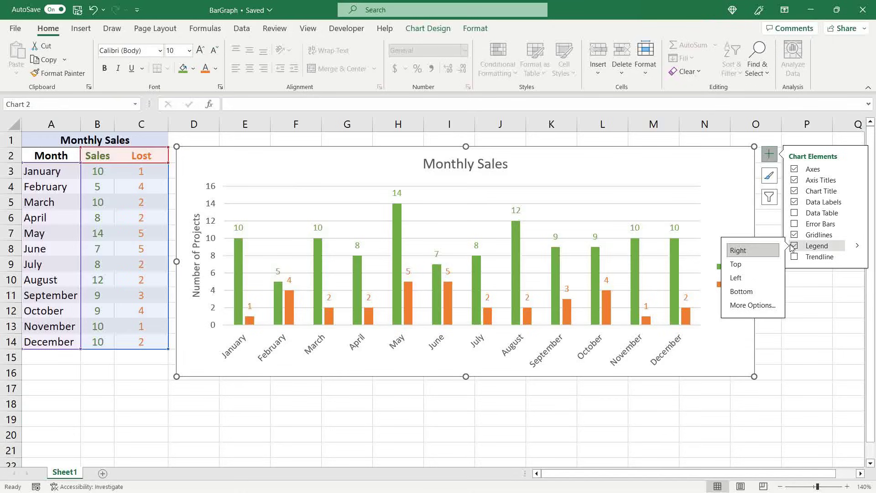
pyautogui.click(745, 291)
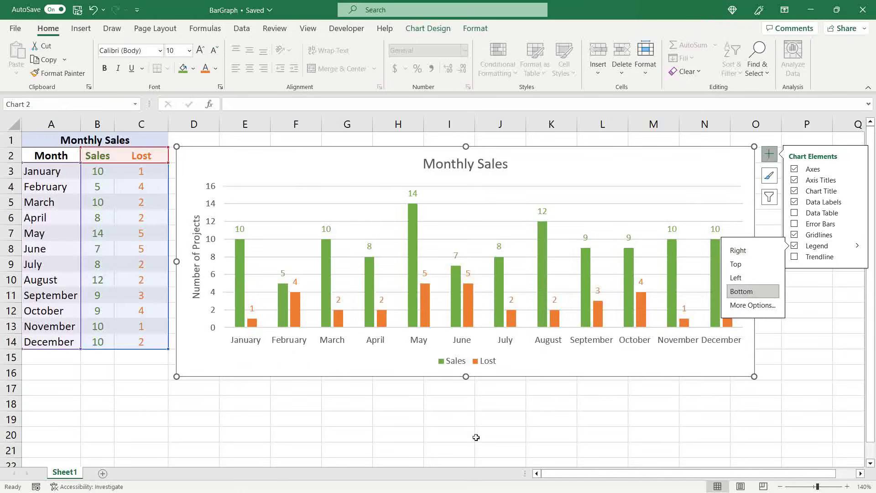
pyautogui.click(479, 420)
pyautogui.click(192, 385)
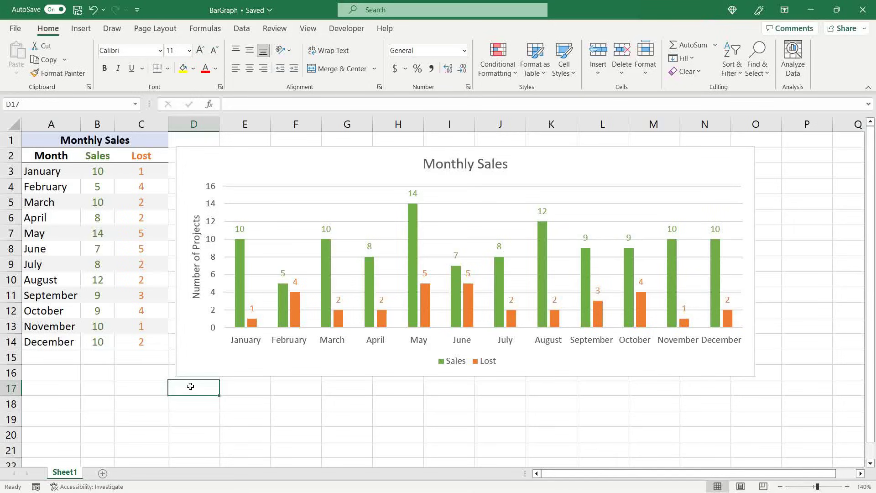
pyautogui.moveTo(156, 343); pyautogui.dragTo(48, 157)
pyautogui.click(82, 29)
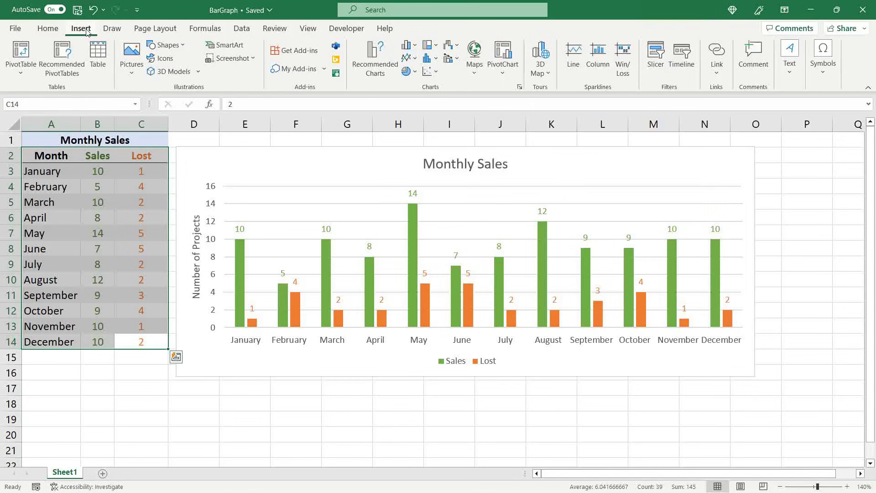
pyautogui.click(411, 46)
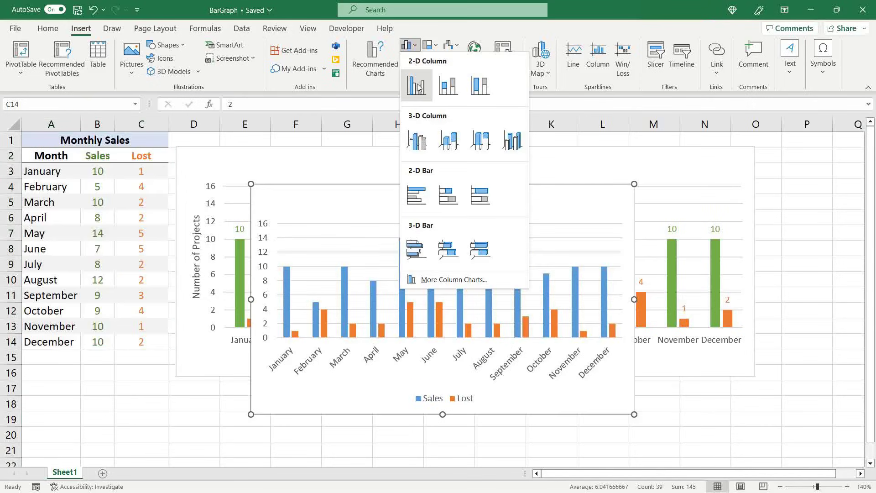
pyautogui.click(418, 87)
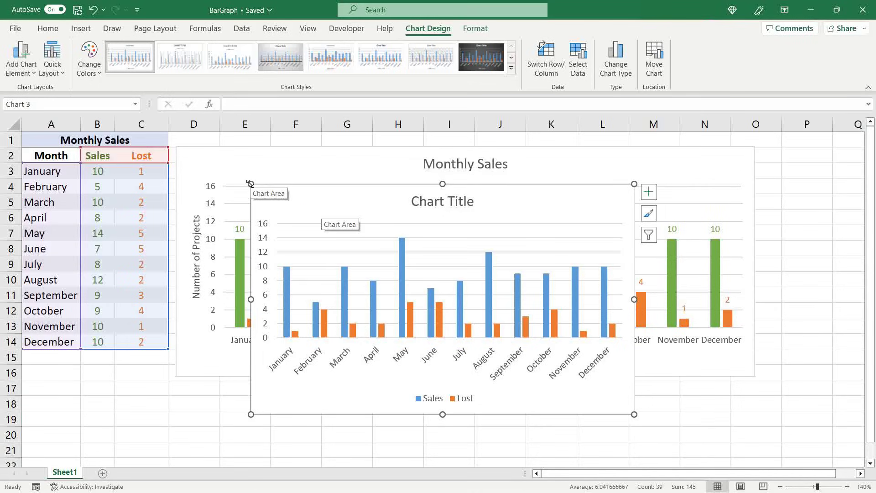
pyautogui.moveTo(250, 184); pyautogui.dragTo(167, 146)
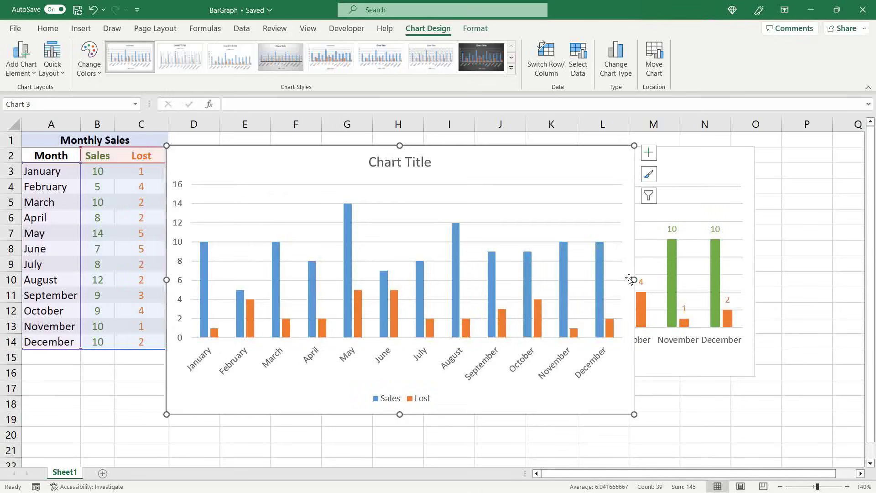
pyautogui.moveTo(633, 279); pyautogui.dragTo(751, 269)
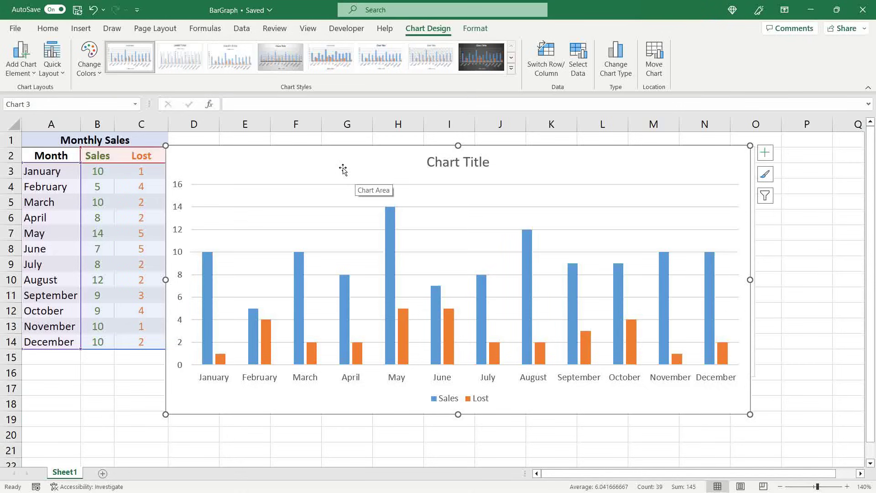
pyautogui.moveTo(343, 170); pyautogui.dragTo(385, 181)
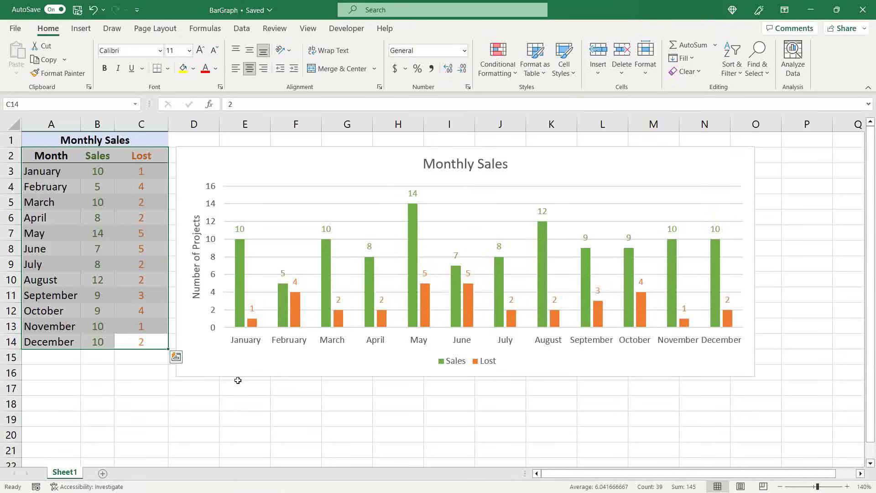
pyautogui.click(197, 390)
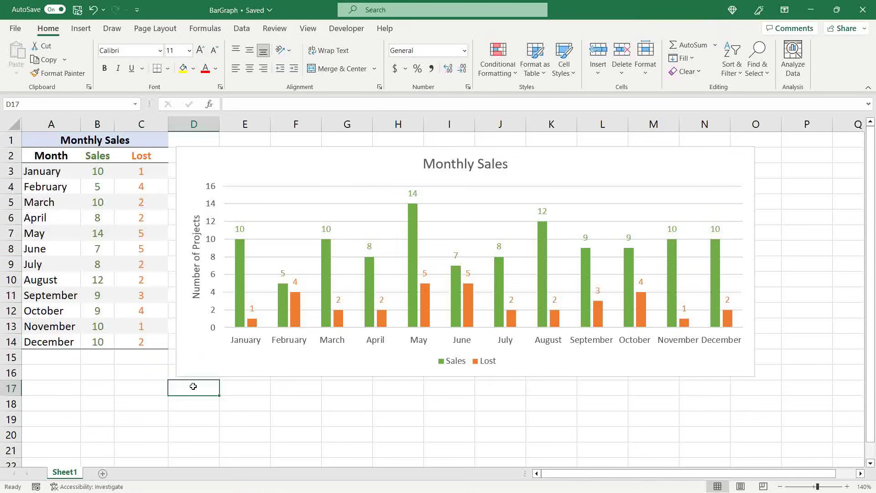